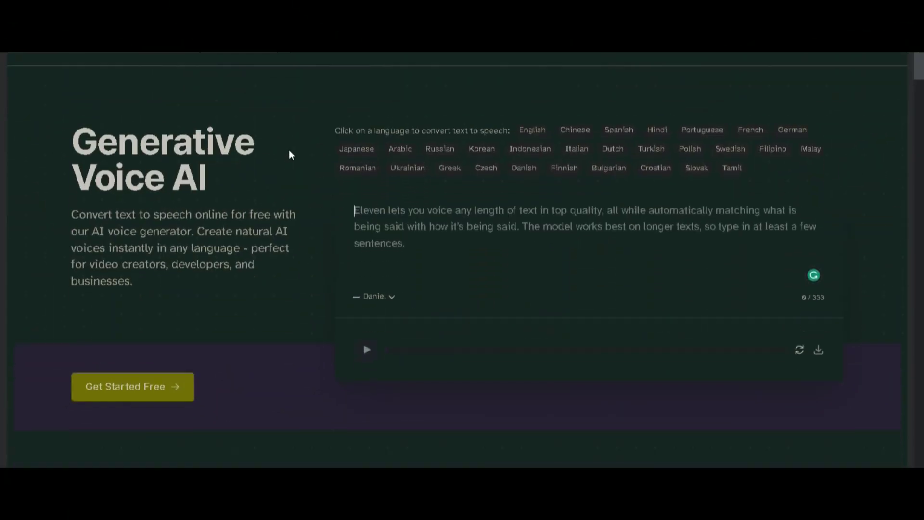
{"action": "scroll", "coordinate": [289, 155], "scroll_direction": "down", "scroll_amount": 2}
{"action": "scroll", "coordinate": [289, 155], "scroll_direction": "down", "scroll_amount": 3}
{"action": "scroll", "coordinate": [289, 155], "scroll_direction": "down", "scroll_amount": 4}
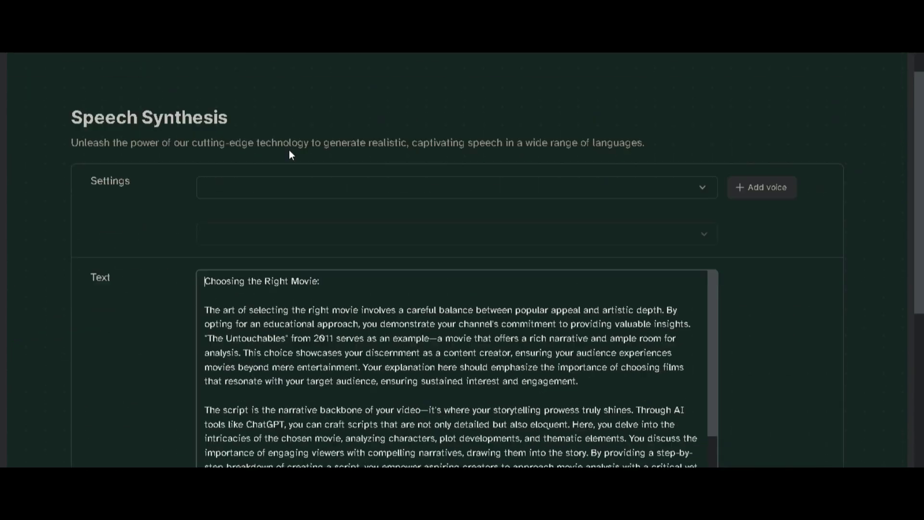
{"action": "scroll", "coordinate": [411, 73], "scroll_direction": "down", "scroll_amount": 3}
{"action": "scroll", "coordinate": [412, 72], "scroll_direction": "down", "scroll_amount": 3}
{"action": "scroll", "coordinate": [289, 149], "scroll_direction": "up", "scroll_amount": 5}
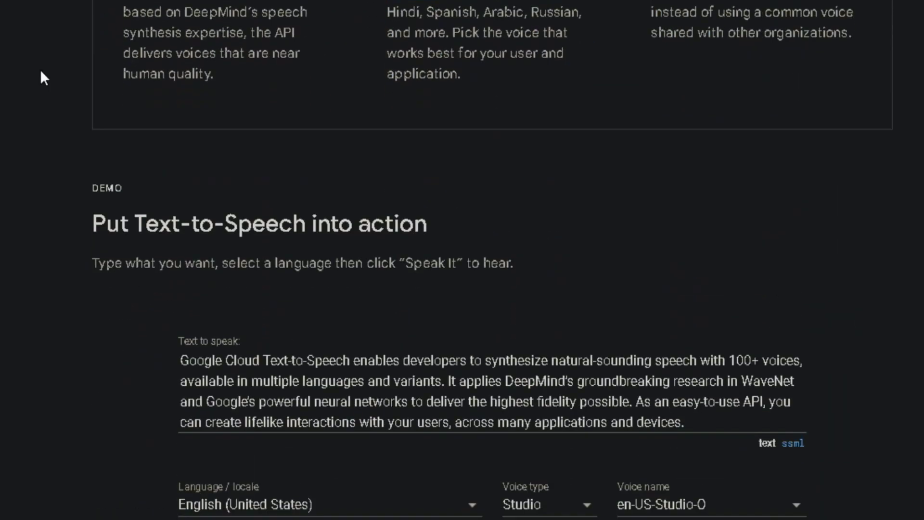
{"action": "scroll", "coordinate": [40, 70], "scroll_direction": "down", "scroll_amount": 4}
{"action": "scroll", "coordinate": [40, 69], "scroll_direction": "down", "scroll_amount": 5}
{"action": "scroll", "coordinate": [40, 70], "scroll_direction": "down", "scroll_amount": 5}
{"action": "scroll", "coordinate": [40, 69], "scroll_direction": "down", "scroll_amount": 5}
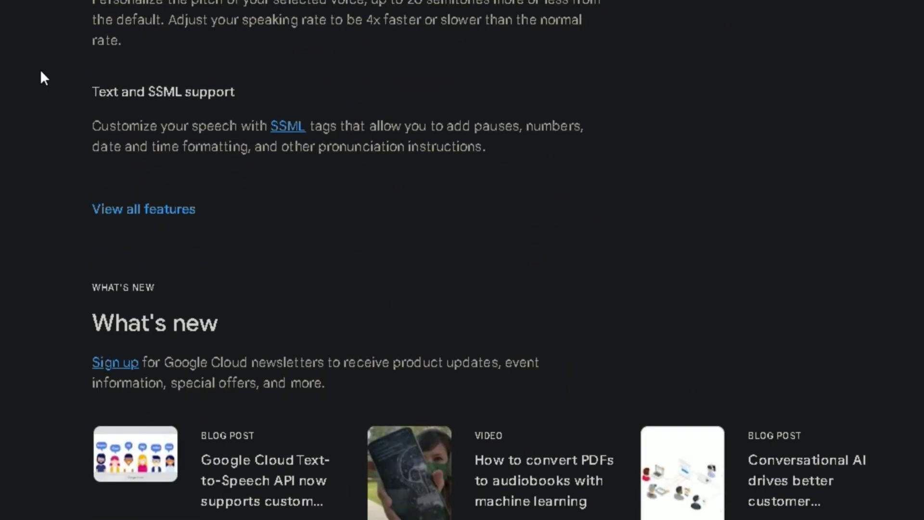
{"action": "scroll", "coordinate": [40, 69], "scroll_direction": "down", "scroll_amount": 5}
{"action": "scroll", "coordinate": [40, 69], "scroll_direction": "down", "scroll_amount": 5}
{"action": "scroll", "coordinate": [40, 70], "scroll_direction": "down", "scroll_amount": 5}
{"action": "scroll", "coordinate": [40, 70], "scroll_direction": "down", "scroll_amount": 5}
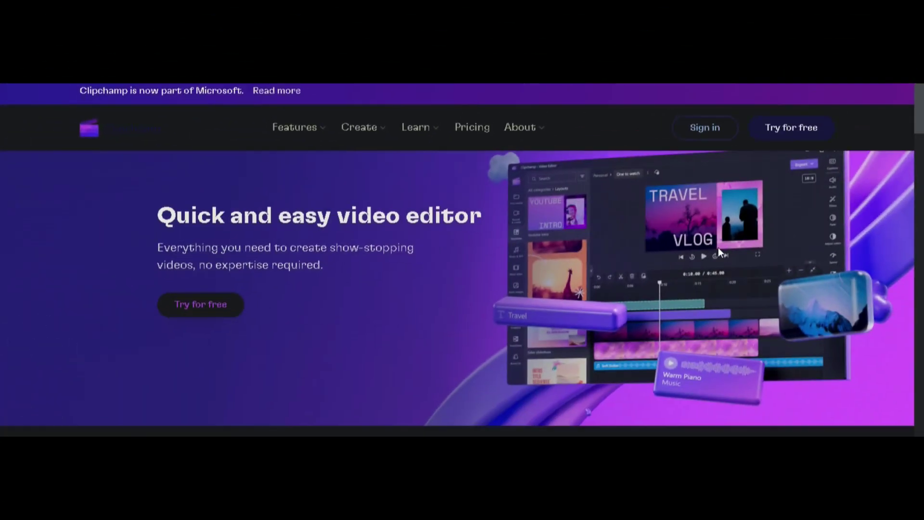
{"action": "scroll", "coordinate": [718, 248], "scroll_direction": "down", "scroll_amount": 3}
{"action": "scroll", "coordinate": [718, 247], "scroll_direction": "down", "scroll_amount": 4}
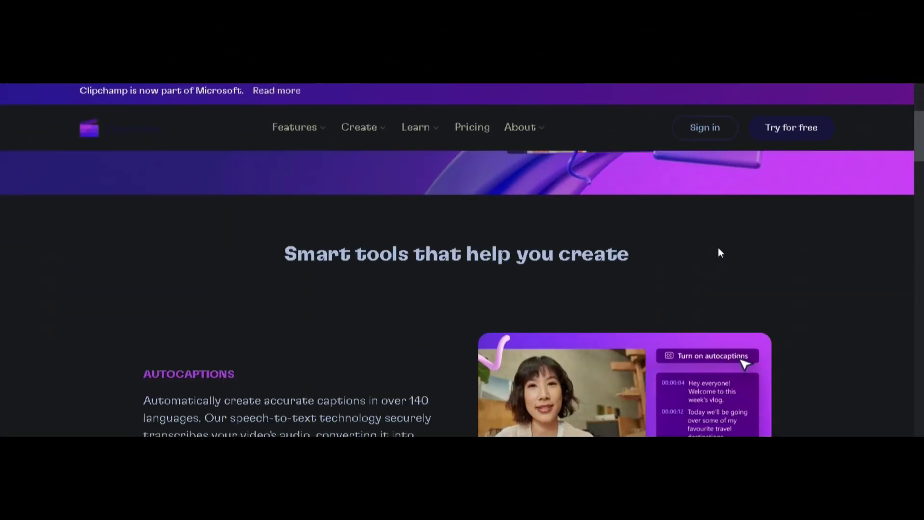
{"action": "scroll", "coordinate": [719, 248], "scroll_direction": "down", "scroll_amount": 4}
{"action": "scroll", "coordinate": [718, 247], "scroll_direction": "down", "scroll_amount": 4}
{"action": "scroll", "coordinate": [719, 248], "scroll_direction": "down", "scroll_amount": 4}
{"action": "scroll", "coordinate": [719, 248], "scroll_direction": "down", "scroll_amount": 4}
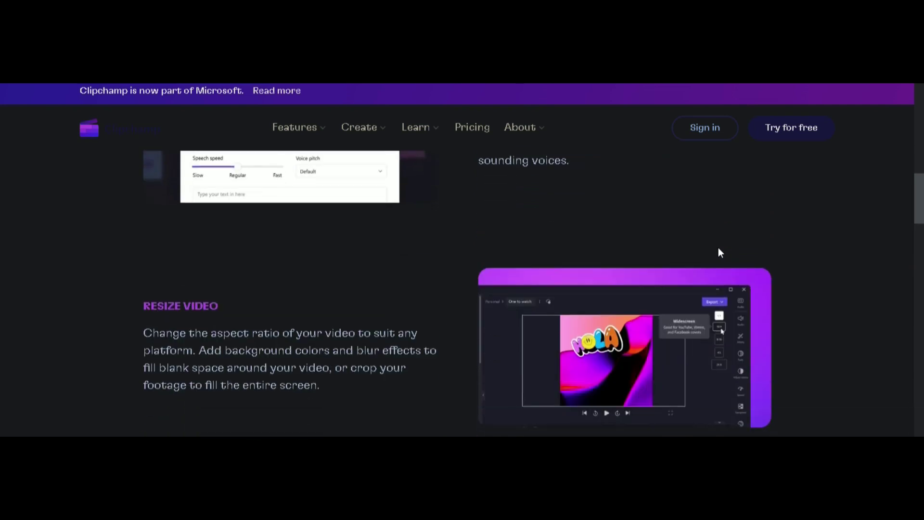
{"action": "scroll", "coordinate": [718, 248], "scroll_direction": "down", "scroll_amount": 4}
{"action": "scroll", "coordinate": [719, 248], "scroll_direction": "down", "scroll_amount": 4}
{"action": "scroll", "coordinate": [719, 248], "scroll_direction": "down", "scroll_amount": 4}
{"action": "scroll", "coordinate": [719, 248], "scroll_direction": "down", "scroll_amount": 4}
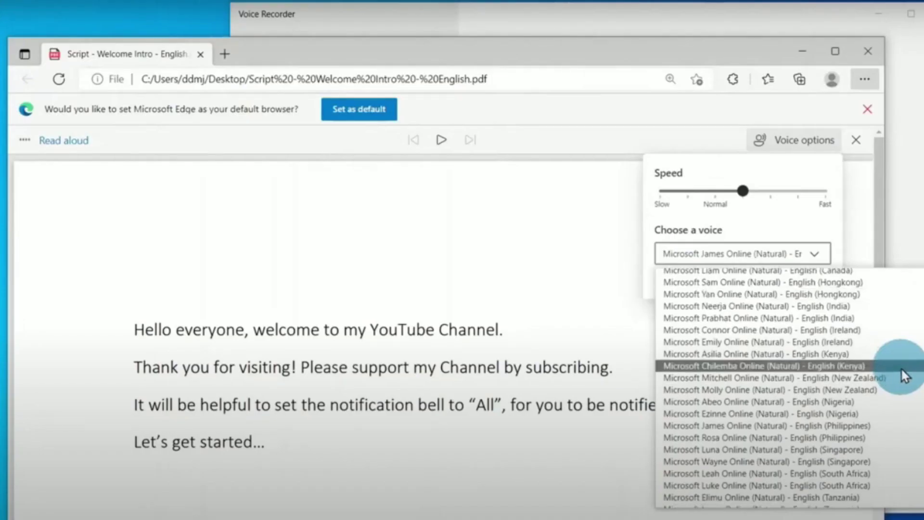
{"action": "scroll", "coordinate": [901, 367], "scroll_direction": "down", "scroll_amount": 3}
Step: Switch Read aloud to the Natasha voice, then open the Audio Recorder add-on page from Bing
{"action": "left_click", "coordinate": [889, 359]}
{"action": "left_click", "coordinate": [794, 361]}
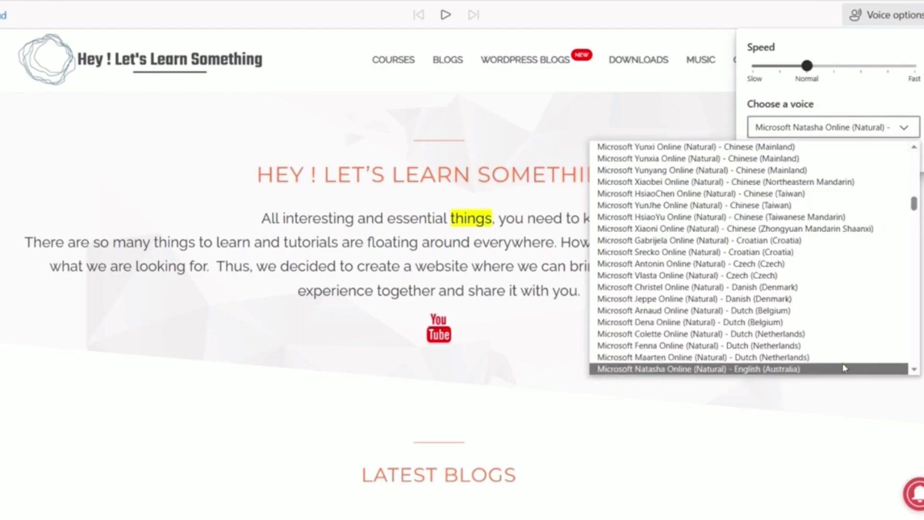
{"action": "left_click", "coordinate": [845, 368]}
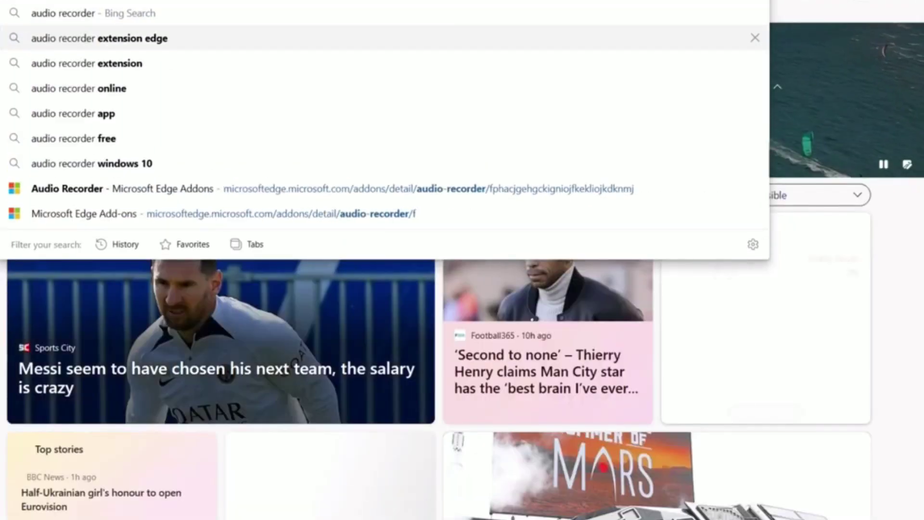
{"action": "key", "text": "Return"}
{"action": "scroll", "coordinate": [289, 289], "scroll_direction": "down", "scroll_amount": 5}
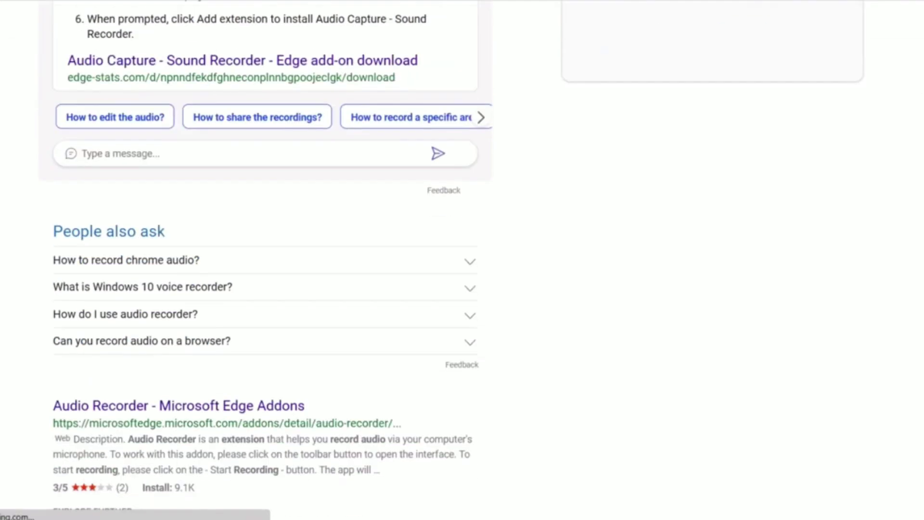
{"action": "scroll", "coordinate": [237, 277], "scroll_direction": "down", "scroll_amount": 2}
{"action": "left_click", "coordinate": [224, 262]}
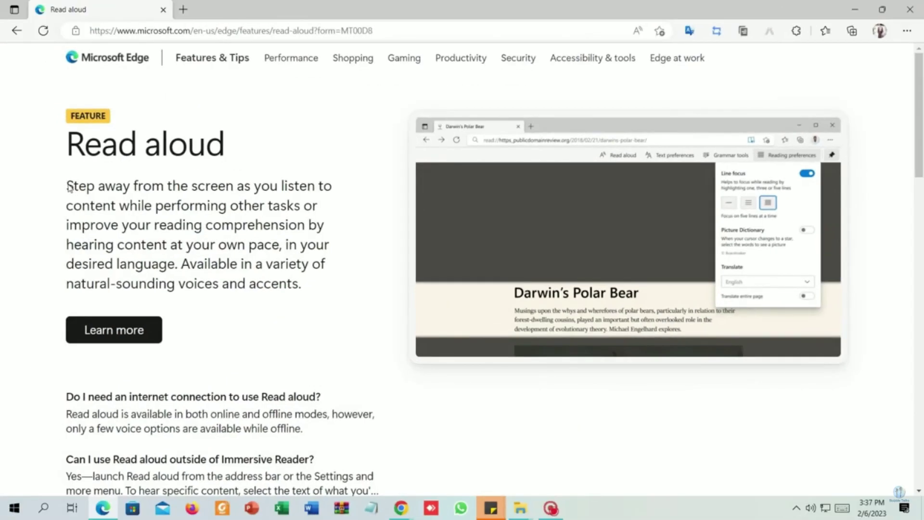
Step: Select the Read aloud page's intro paragraph and use 'Read aloud selection' on it
{"action": "left_click_drag", "start_coordinate": [112, 197], "coordinate": [221, 237]}
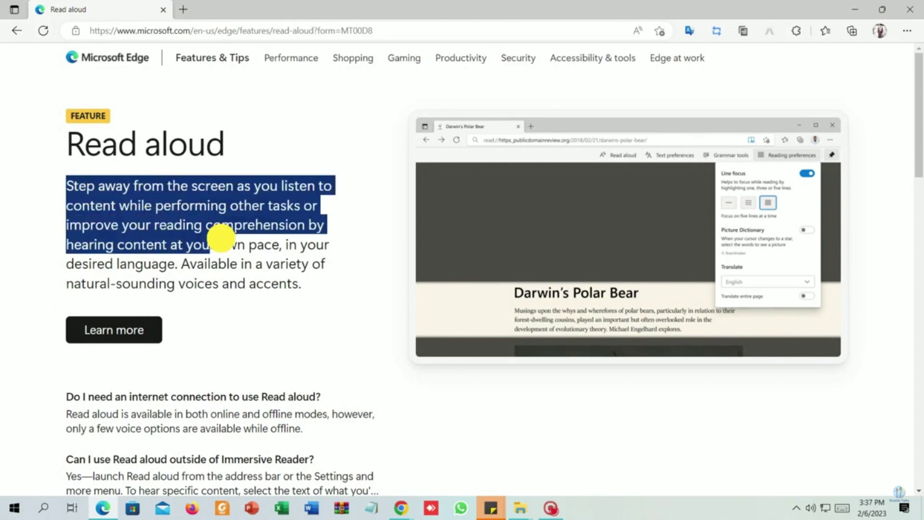
{"action": "right_click", "coordinate": [287, 265]}
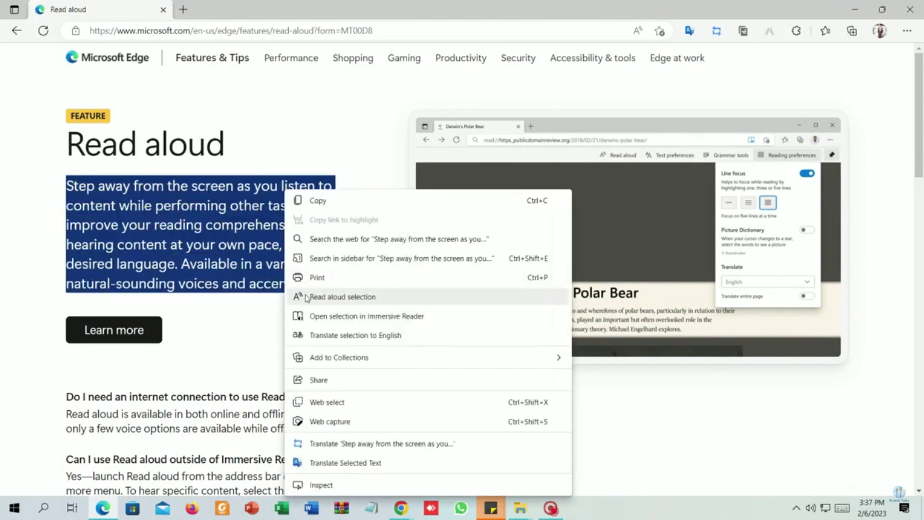
{"action": "left_click", "coordinate": [342, 297]}
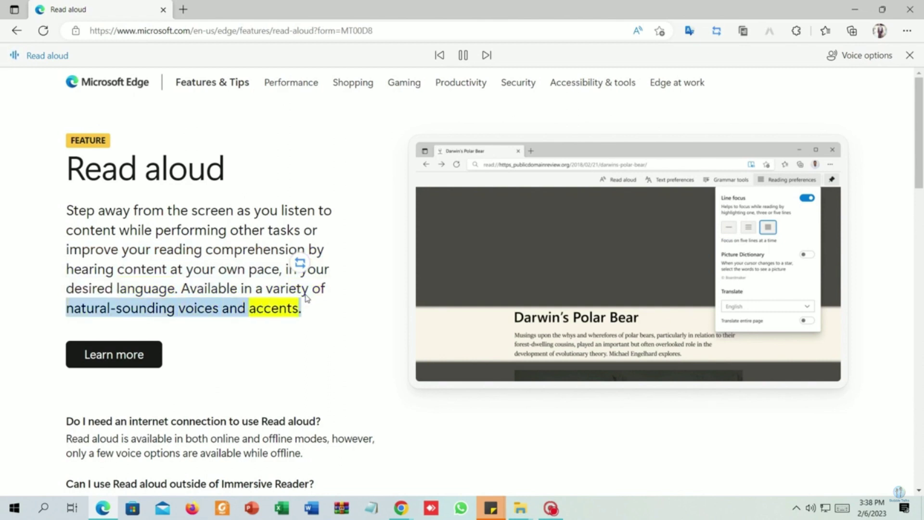
Step: Restart reading from the top, trying Microsoft Yan, then choosing Microsoft Jeppe Online (Natural) - Danish
{"action": "key", "text": "ctrl+shift+u"}
{"action": "key", "text": "ctrl+shift+u"}
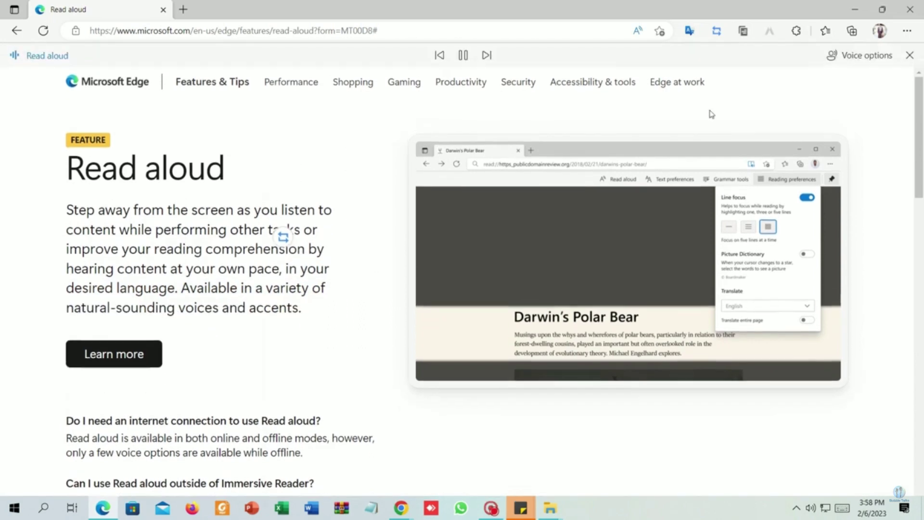
{"action": "left_click", "coordinate": [846, 61]}
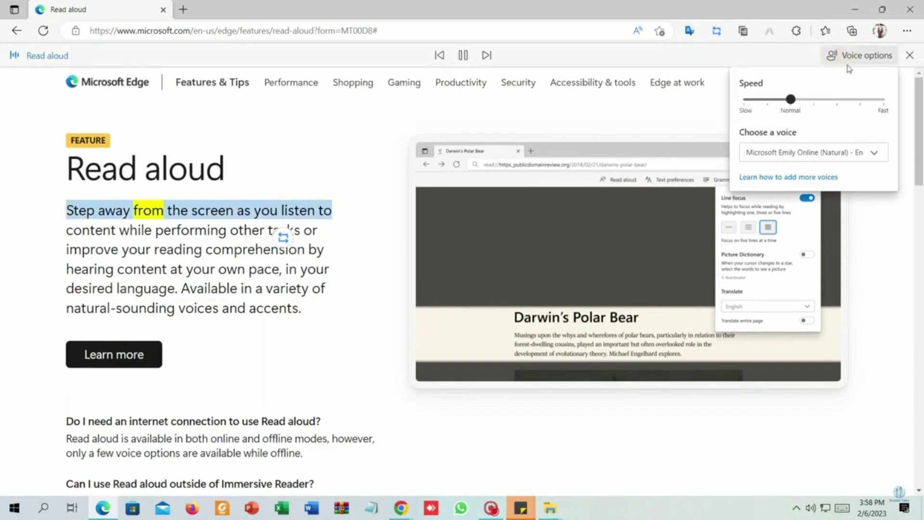
{"action": "left_click", "coordinate": [826, 152]}
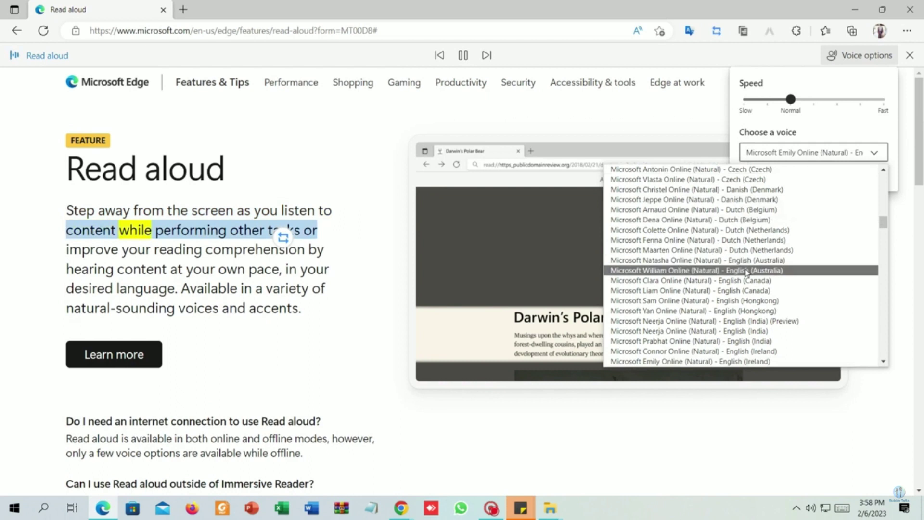
{"action": "left_click", "coordinate": [723, 311]}
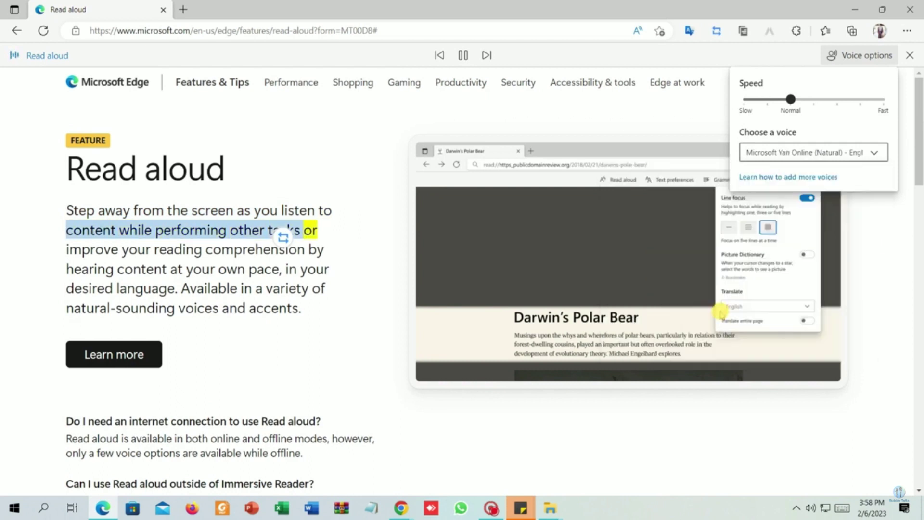
{"action": "left_click", "coordinate": [825, 155]}
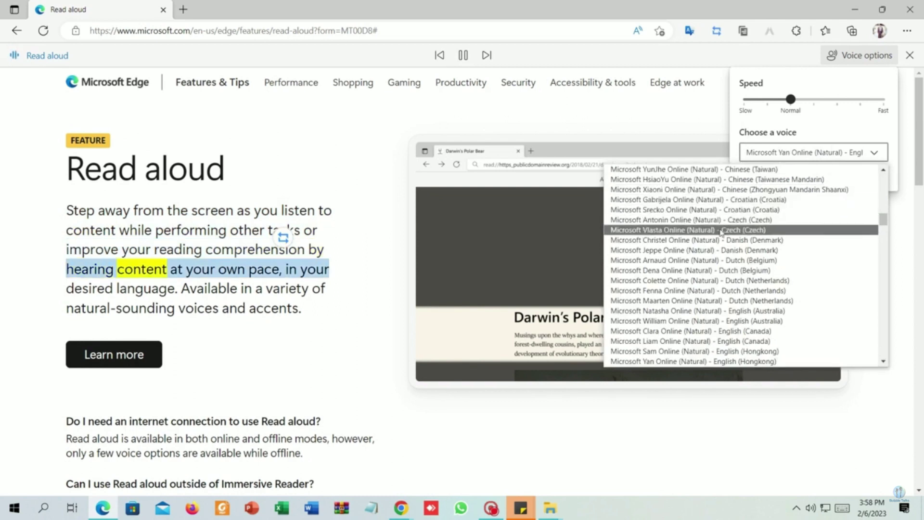
{"action": "left_click", "coordinate": [703, 249]}
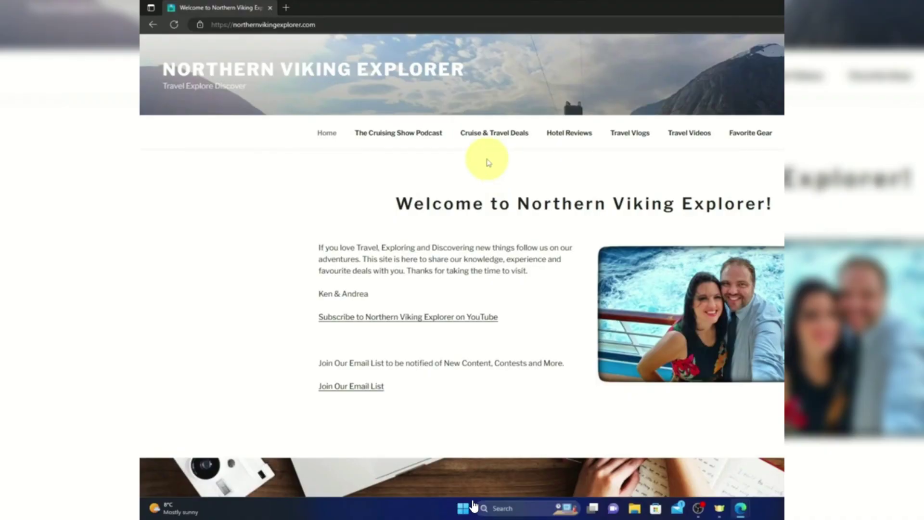
Step: Start 'Read aloud' on the travel homepage from the page's right-click menu
{"action": "right_click", "coordinate": [489, 160]}
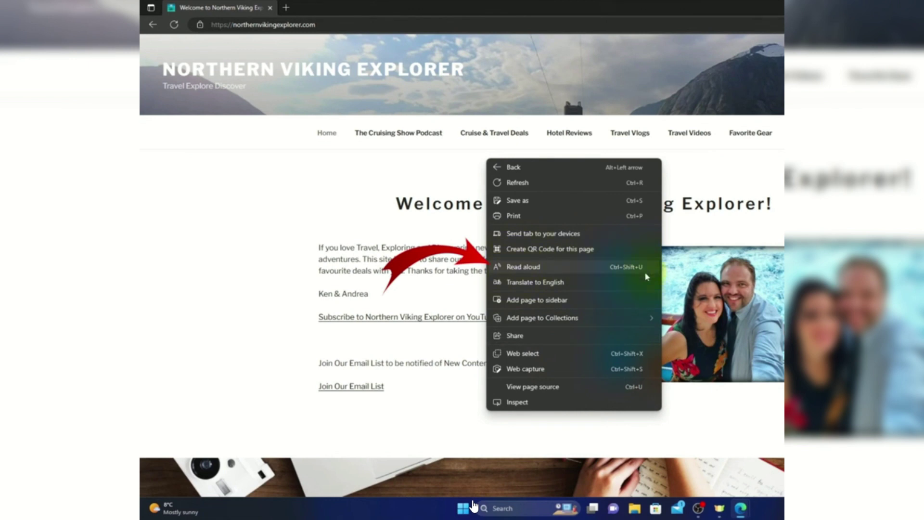
{"action": "left_click", "coordinate": [543, 270]}
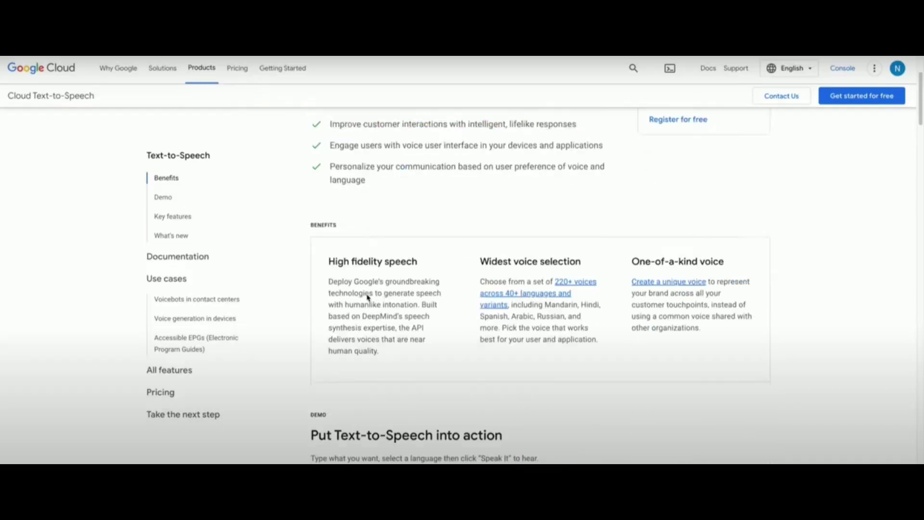
{"action": "scroll", "coordinate": [368, 299], "scroll_direction": "down", "scroll_amount": 4}
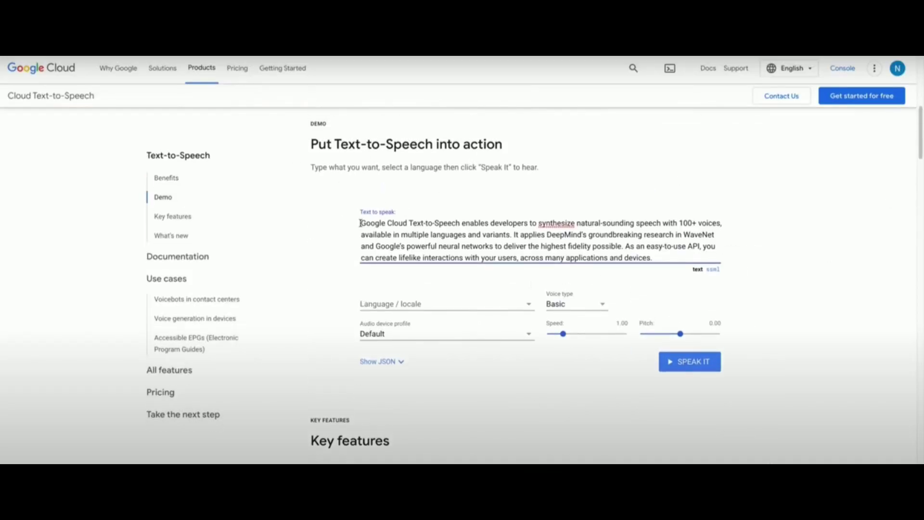
Step: Select the whole 'Text to speak' sample paragraph and open the Language/locale dropdown
{"action": "left_click_drag", "start_coordinate": [570, 238], "coordinate": [654, 261]}
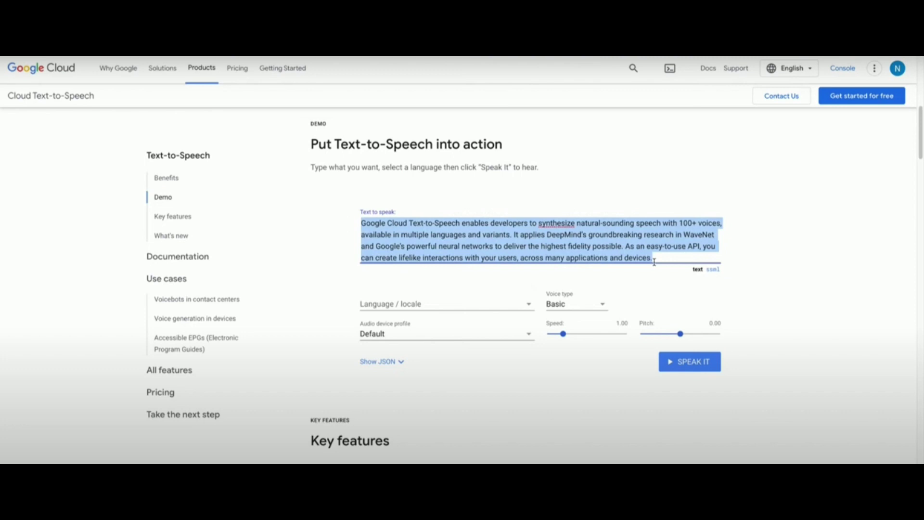
{"action": "left_click", "coordinate": [465, 306]}
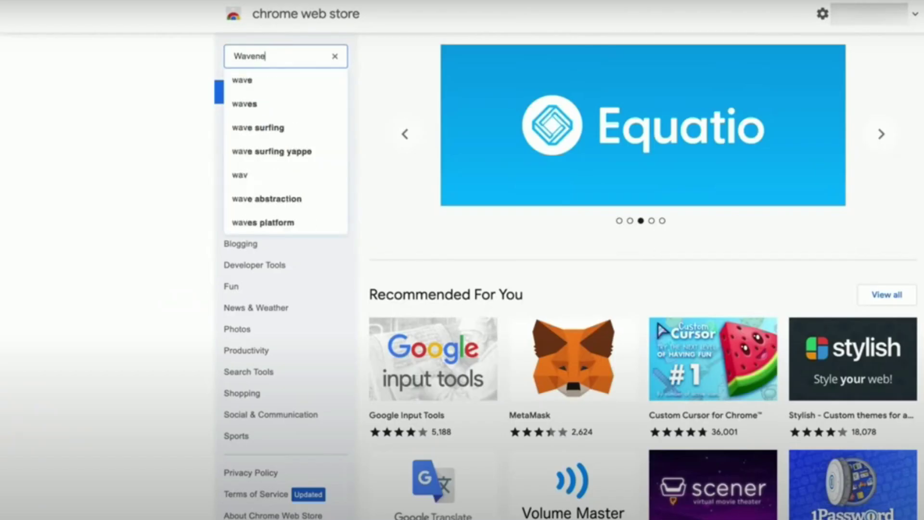
{"action": "type", "text": "t"}
Step: Run the Wavenet search, then create an API key from the project's Credentials page
{"action": "key", "text": "Return"}
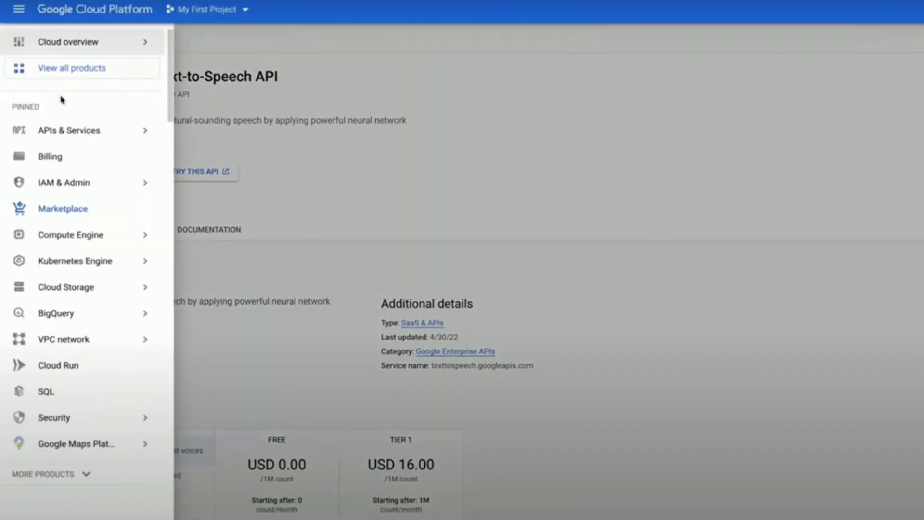
{"action": "mouse_move", "coordinate": [70, 131]}
{"action": "left_click", "coordinate": [186, 175]}
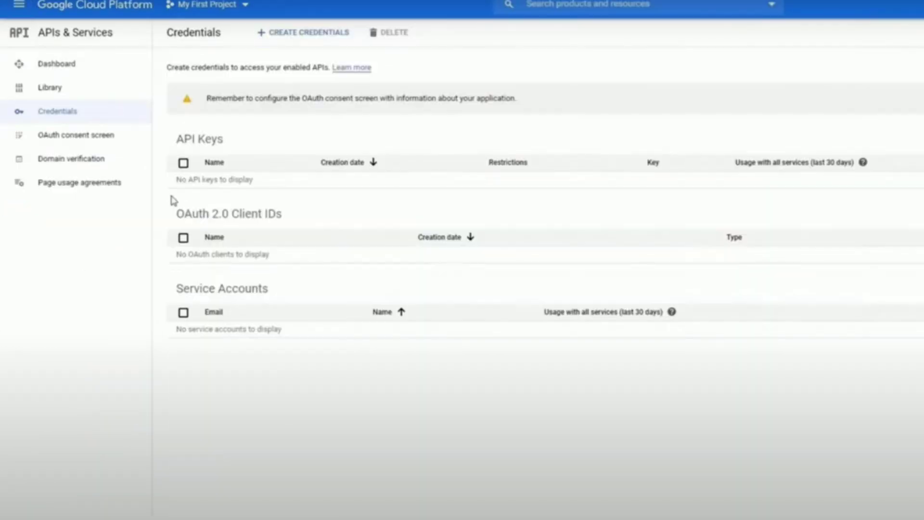
{"action": "left_click", "coordinate": [311, 38]}
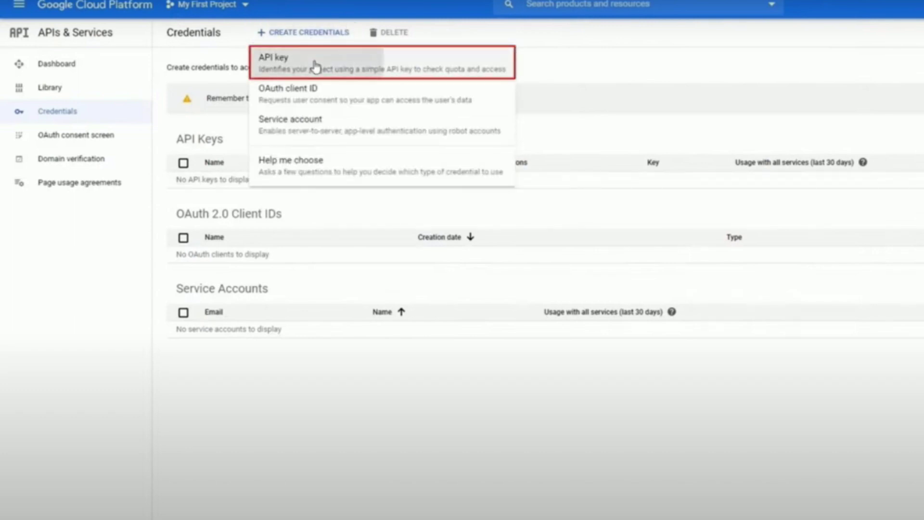
{"action": "left_click", "coordinate": [315, 65]}
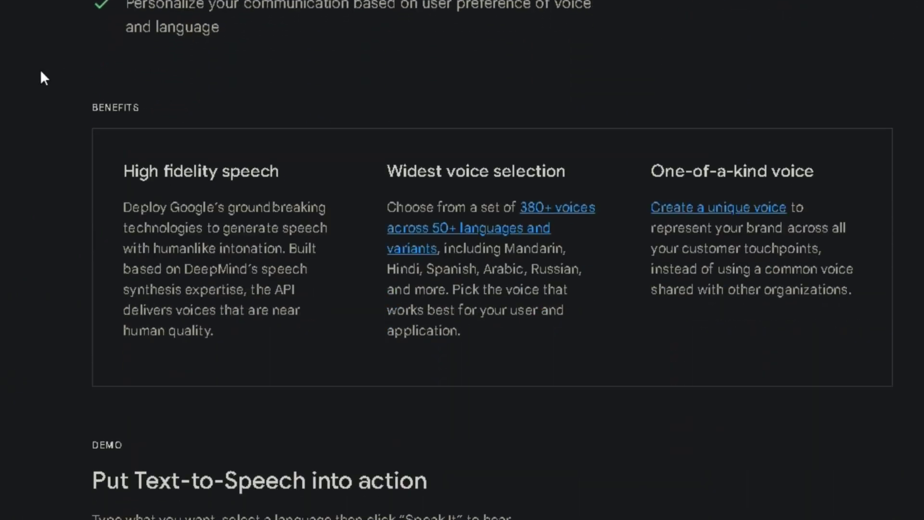
{"action": "scroll", "coordinate": [40, 70], "scroll_direction": "down", "scroll_amount": 5}
{"action": "scroll", "coordinate": [40, 70], "scroll_direction": "down", "scroll_amount": 5}
{"action": "scroll", "coordinate": [40, 70], "scroll_direction": "down", "scroll_amount": 5}
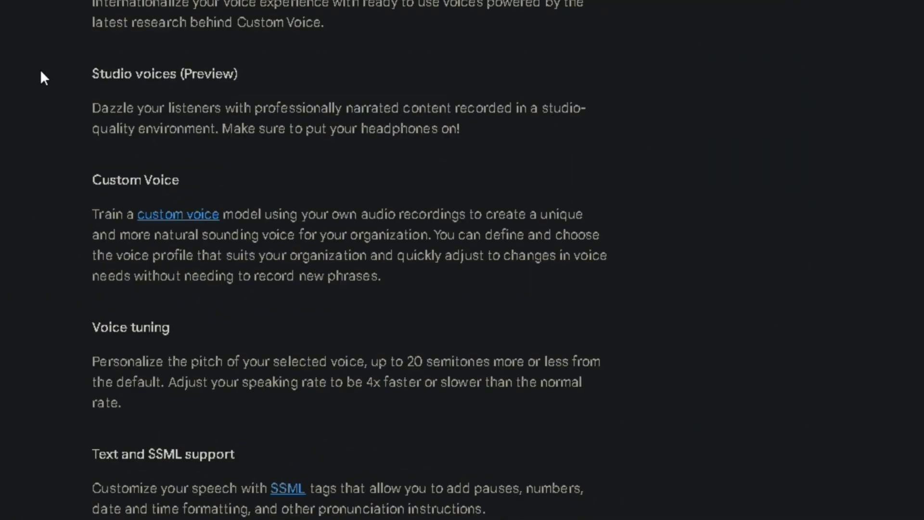
{"action": "scroll", "coordinate": [39, 70], "scroll_direction": "down", "scroll_amount": 5}
{"action": "scroll", "coordinate": [40, 70], "scroll_direction": "down", "scroll_amount": 5}
{"action": "scroll", "coordinate": [40, 69], "scroll_direction": "down", "scroll_amount": 5}
{"action": "scroll", "coordinate": [40, 69], "scroll_direction": "down", "scroll_amount": 5}
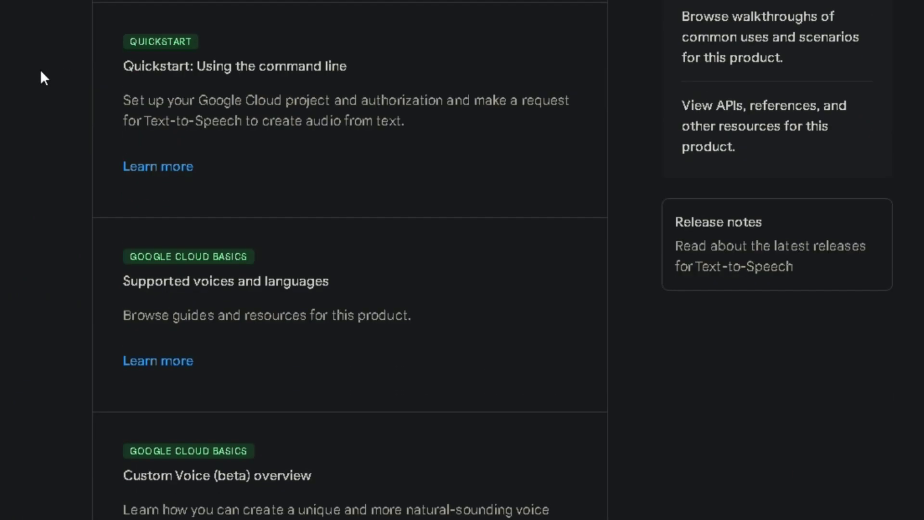
{"action": "scroll", "coordinate": [40, 69], "scroll_direction": "down", "scroll_amount": 5}
{"action": "scroll", "coordinate": [40, 70], "scroll_direction": "down", "scroll_amount": 5}
{"action": "scroll", "coordinate": [40, 69], "scroll_direction": "down", "scroll_amount": 5}
{"action": "scroll", "coordinate": [39, 69], "scroll_direction": "down", "scroll_amount": 5}
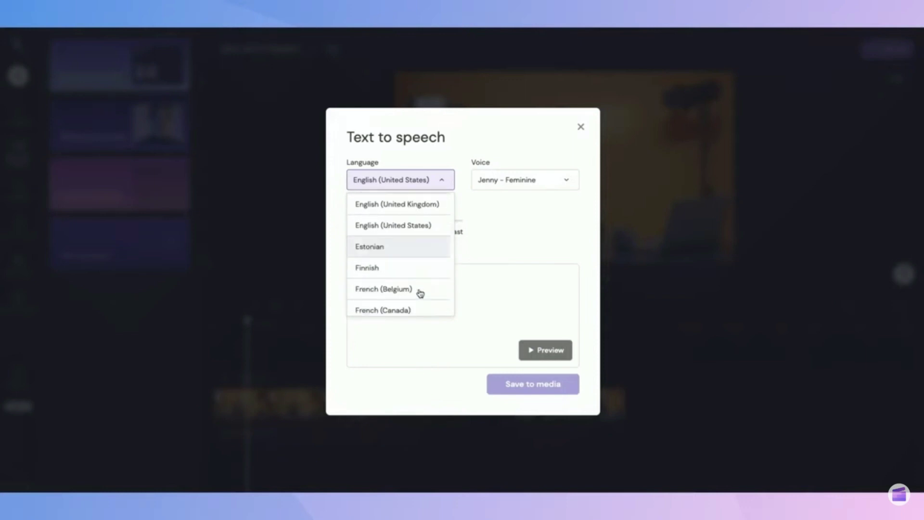
Step: Set the Text to speech narration language to English (Canada)
{"action": "left_click", "coordinate": [546, 181]}
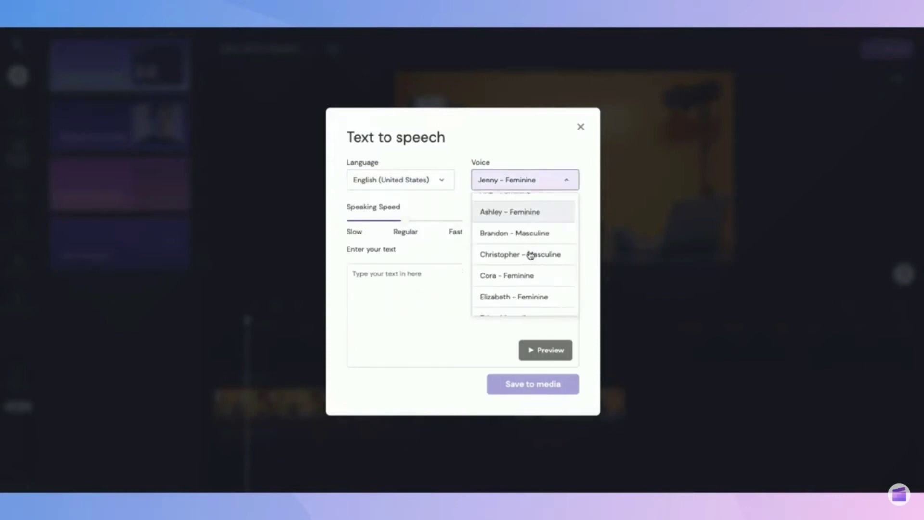
{"action": "left_click", "coordinate": [440, 181]}
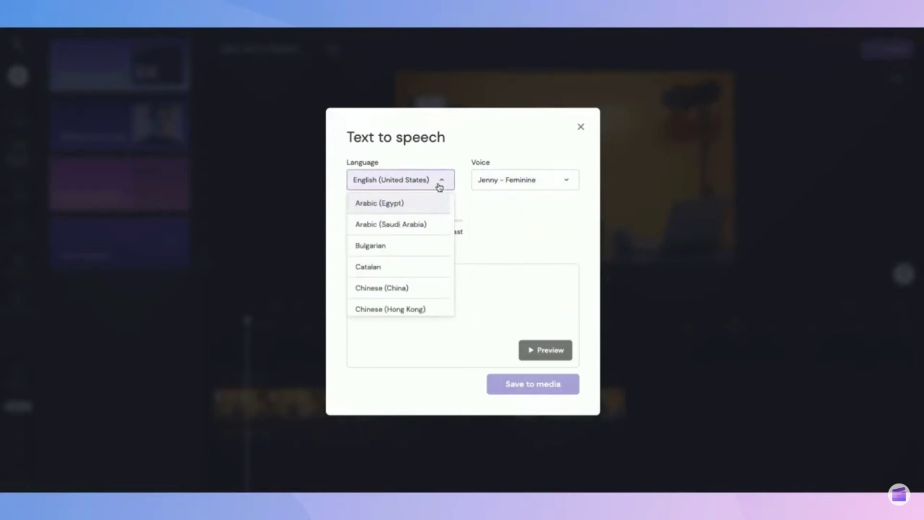
{"action": "scroll", "coordinate": [427, 282], "scroll_direction": "down", "scroll_amount": 2}
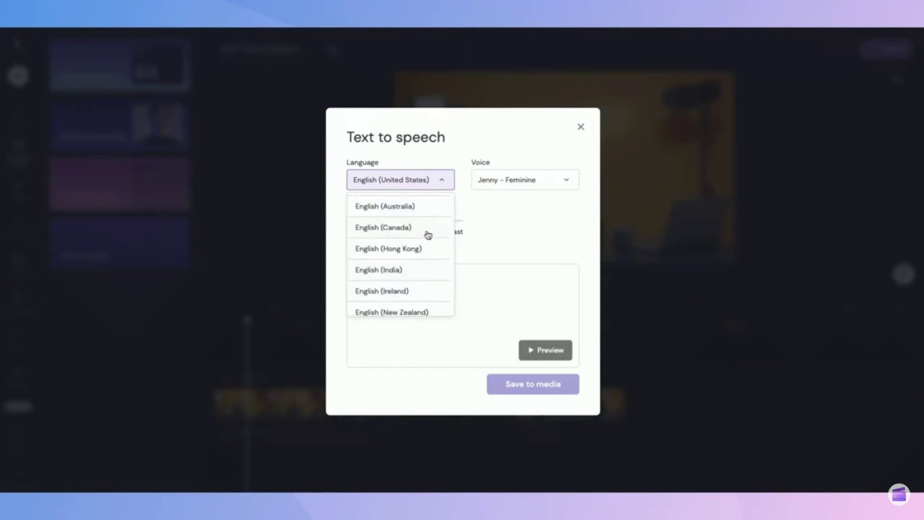
{"action": "left_click", "coordinate": [415, 230]}
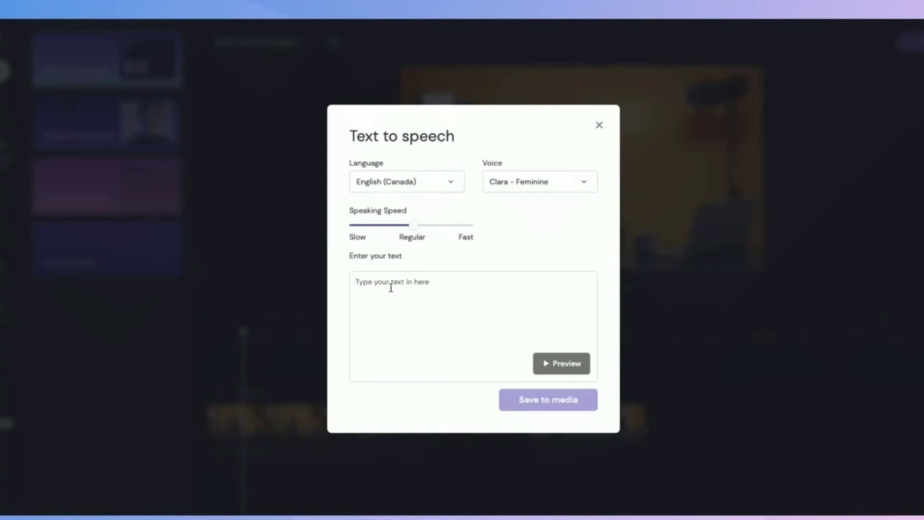
{"action": "type", "text": "C"}
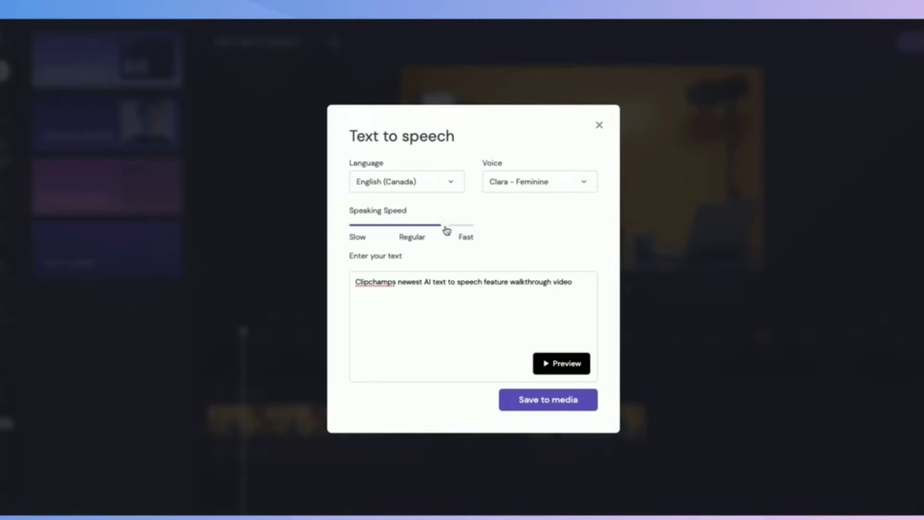
Step: Play the narration preview and the narration clip on the timeline
{"action": "left_click", "coordinate": [567, 367]}
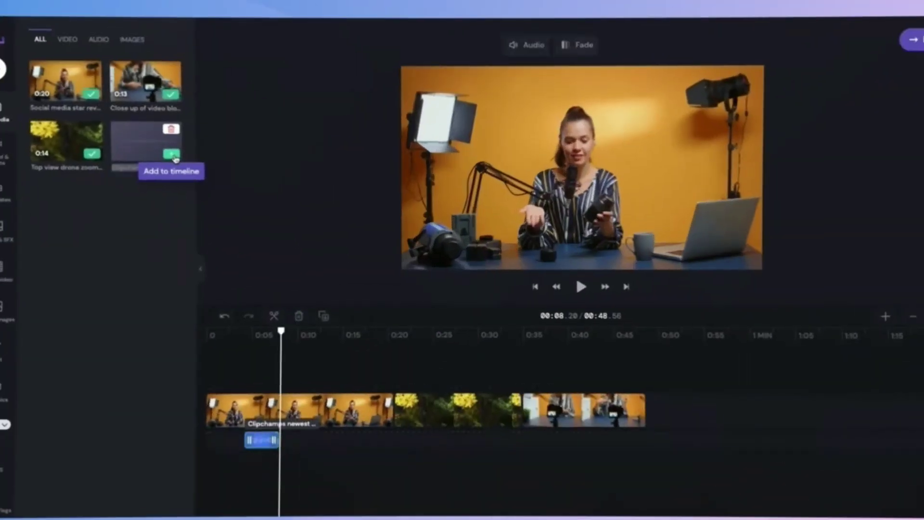
{"action": "left_click", "coordinate": [229, 441]}
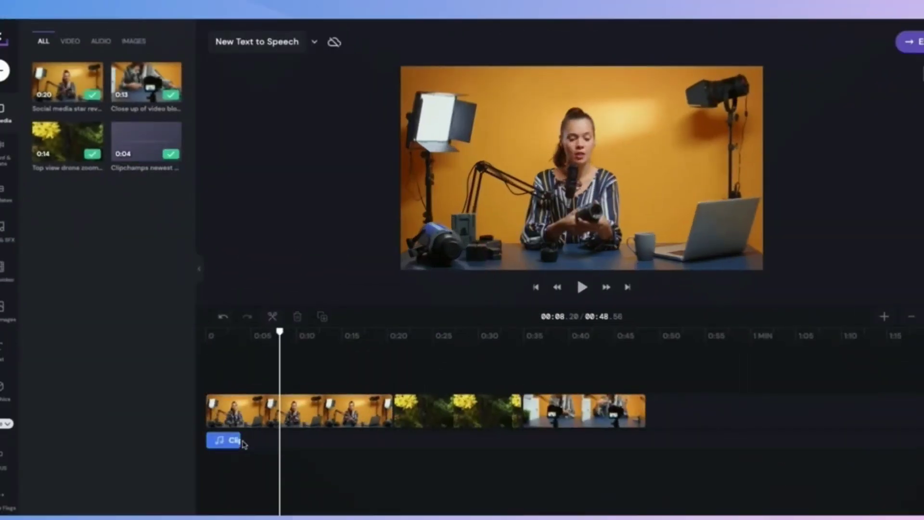
{"action": "left_click", "coordinate": [211, 335]}
{"action": "left_click", "coordinate": [582, 287]}
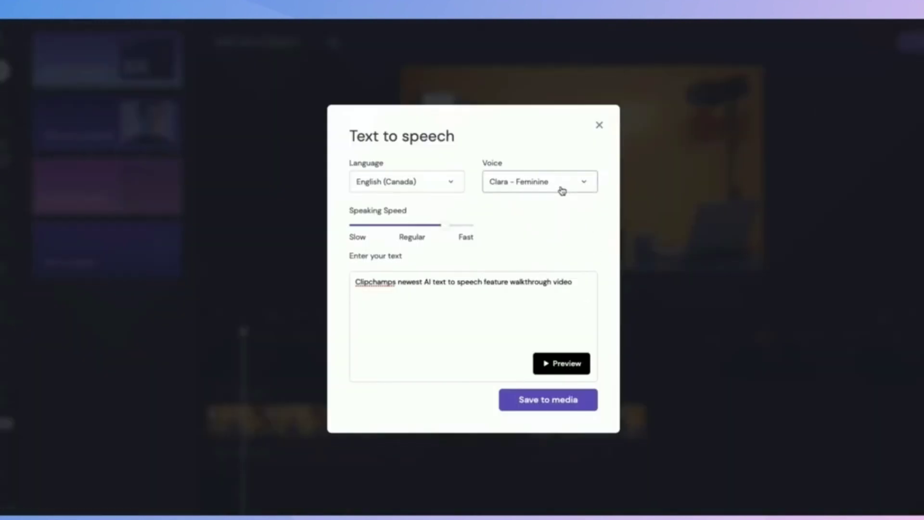
Step: Choose the Liam - Masculine voice, save the narration to media, and add it to the timeline
{"action": "left_click", "coordinate": [563, 186]}
{"action": "left_click", "coordinate": [548, 230]}
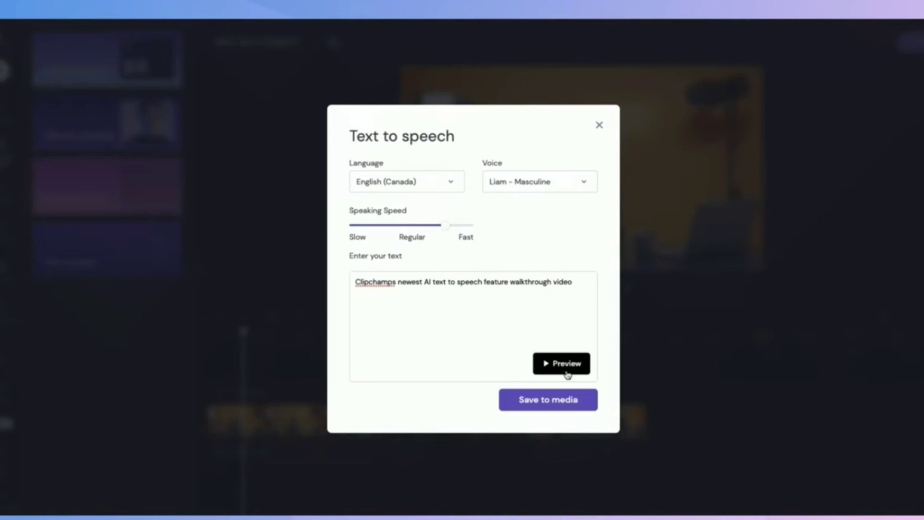
{"action": "left_click", "coordinate": [557, 402]}
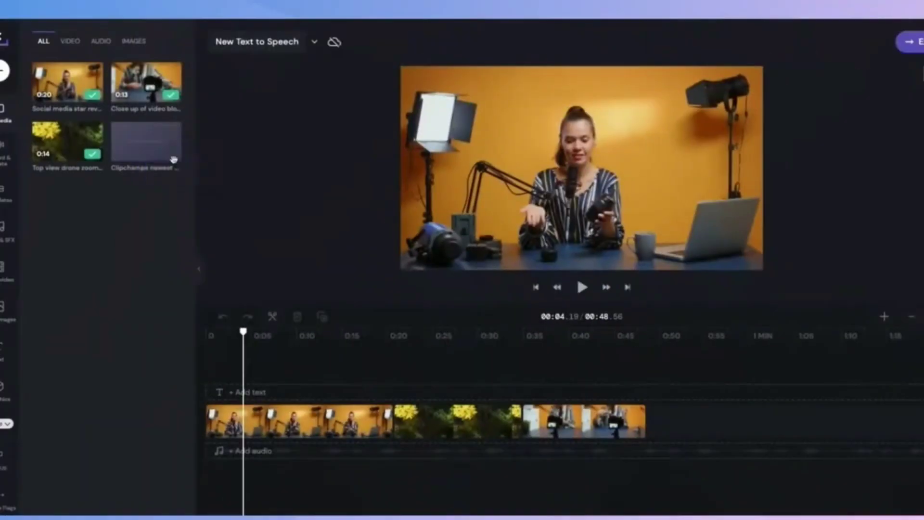
{"action": "left_click", "coordinate": [173, 159]}
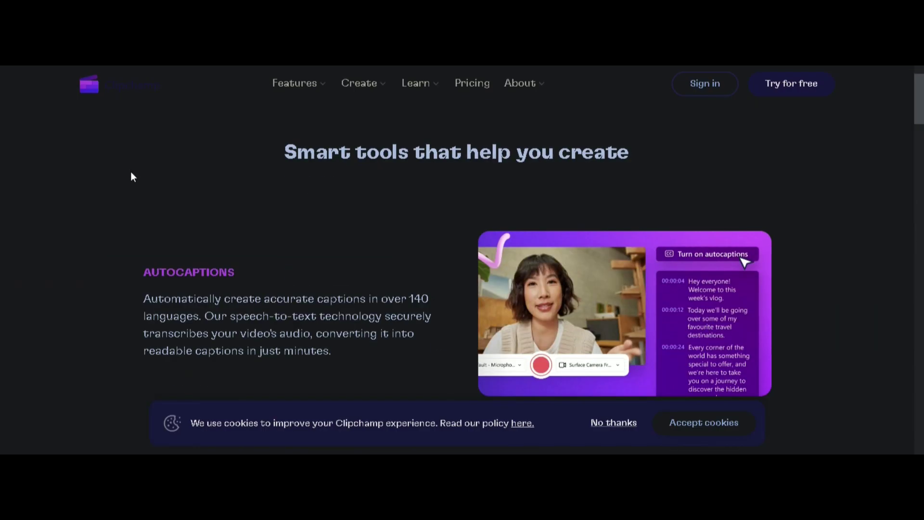
{"action": "scroll", "coordinate": [131, 171], "scroll_direction": "down", "scroll_amount": 5}
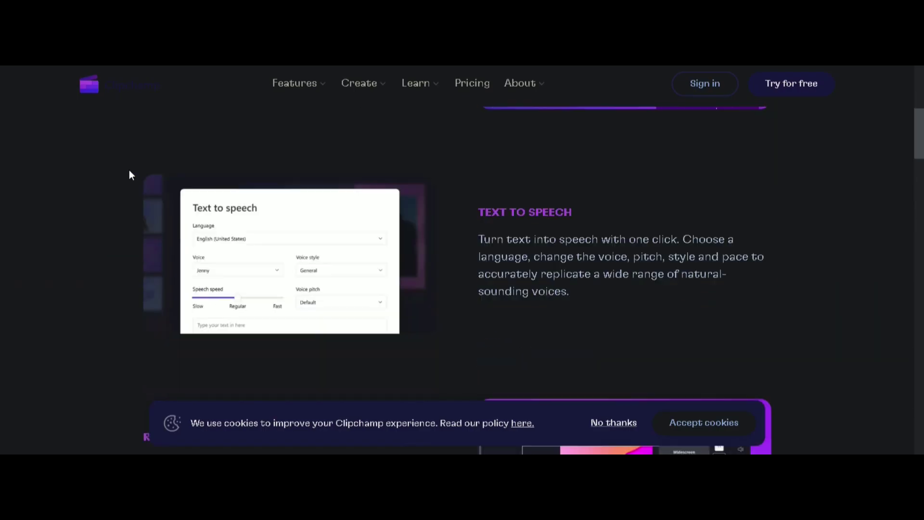
{"action": "scroll", "coordinate": [129, 170], "scroll_direction": "down", "scroll_amount": 5}
{"action": "scroll", "coordinate": [129, 170], "scroll_direction": "down", "scroll_amount": 5}
{"action": "scroll", "coordinate": [126, 168], "scroll_direction": "down", "scroll_amount": 5}
{"action": "scroll", "coordinate": [111, 172], "scroll_direction": "down", "scroll_amount": 5}
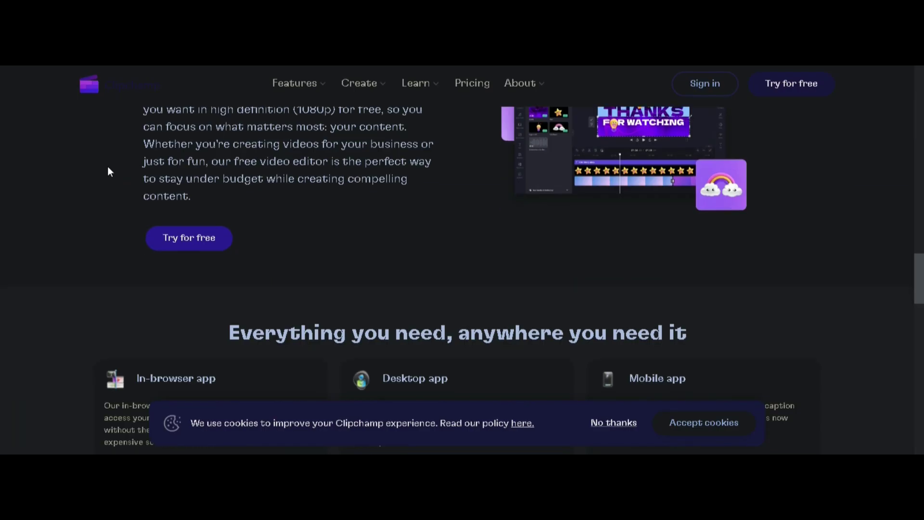
{"action": "scroll", "coordinate": [109, 171], "scroll_direction": "down", "scroll_amount": 5}
{"action": "scroll", "coordinate": [110, 171], "scroll_direction": "down", "scroll_amount": 5}
{"action": "scroll", "coordinate": [109, 172], "scroll_direction": "down", "scroll_amount": 5}
{"action": "scroll", "coordinate": [108, 172], "scroll_direction": "down", "scroll_amount": 5}
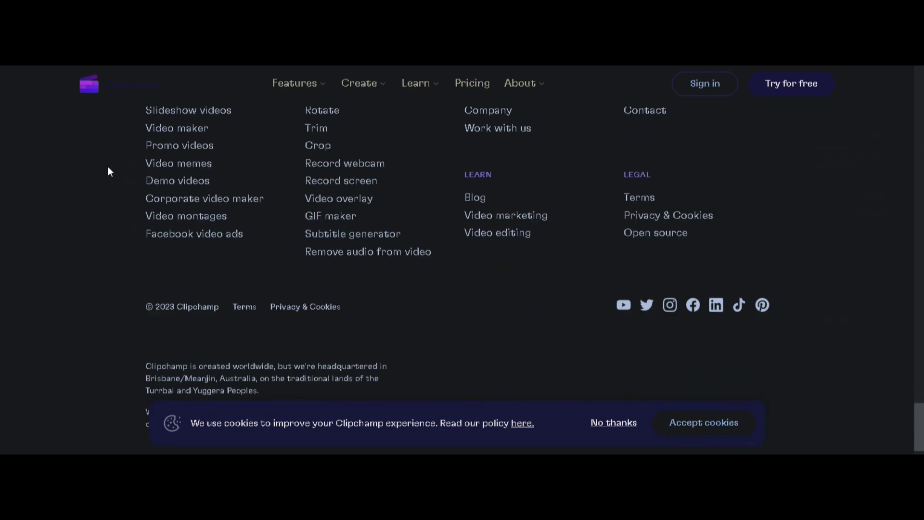
{"action": "scroll", "coordinate": [107, 172], "scroll_direction": "down", "scroll_amount": 2}
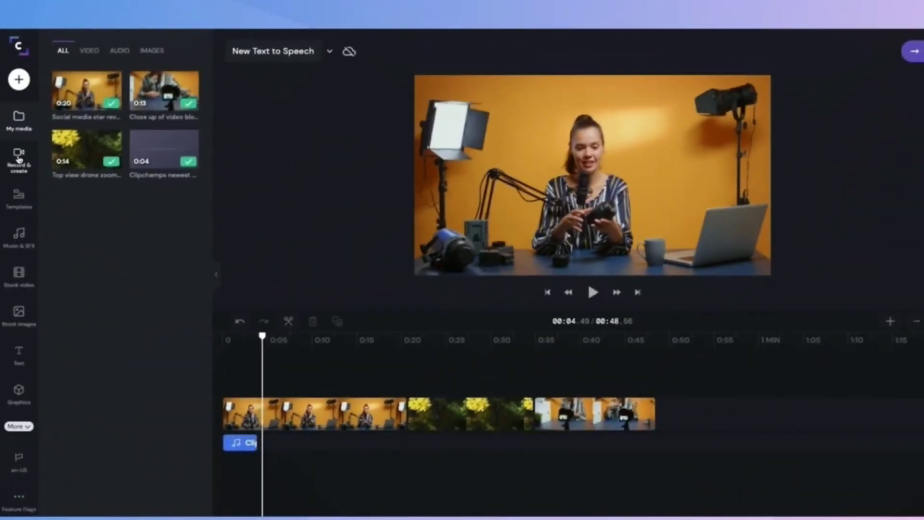